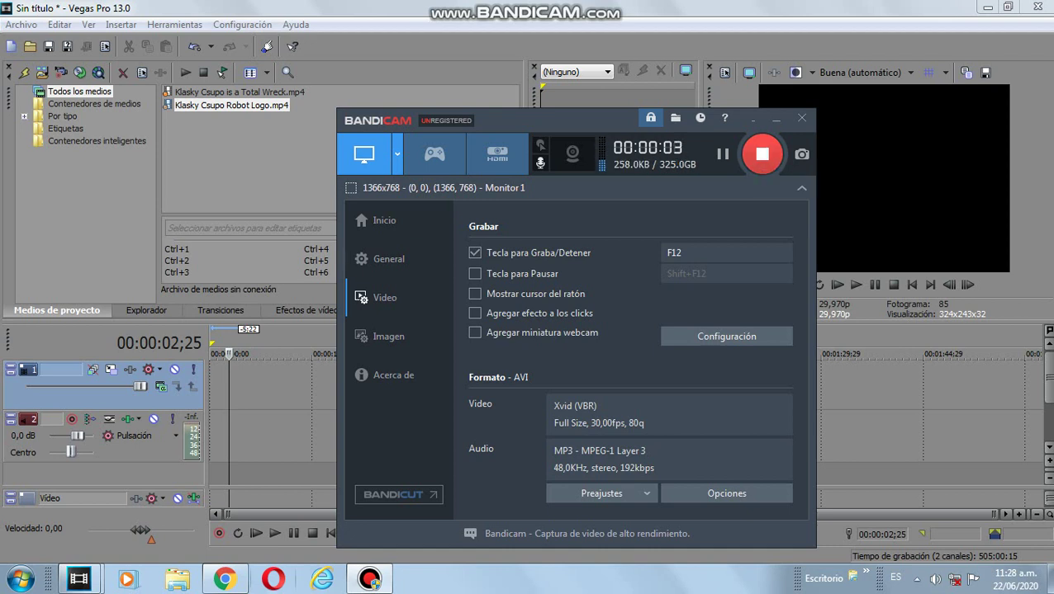
- Switch to the empty Vegas Pro project and place Klasky Csupo Robot Logo.mp4 at the start of the timeline
{"action": "mouse_move", "coordinate": [79, 579]}
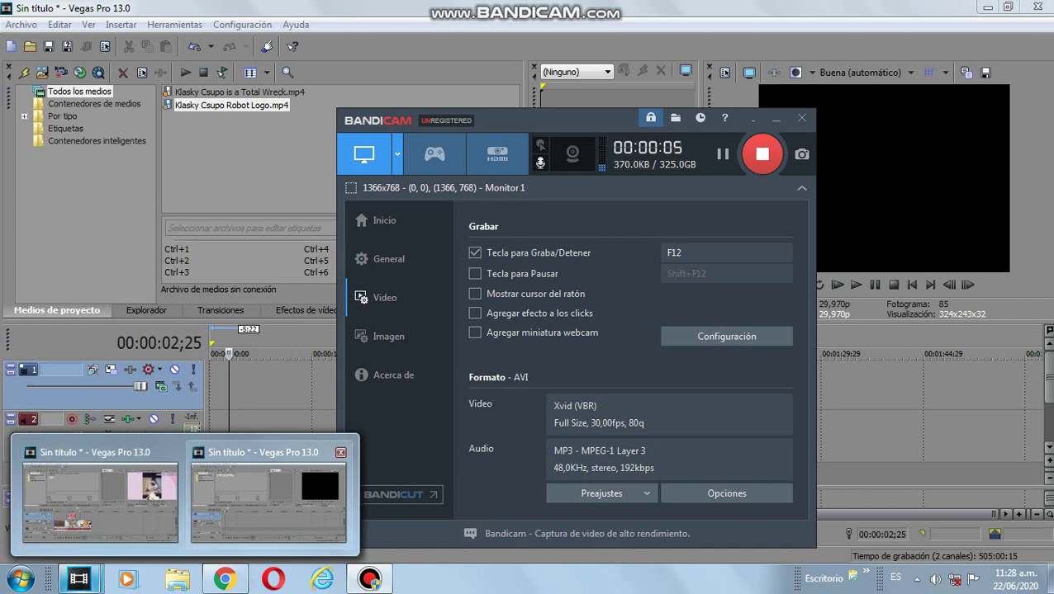
{"action": "left_click", "coordinate": [264, 487]}
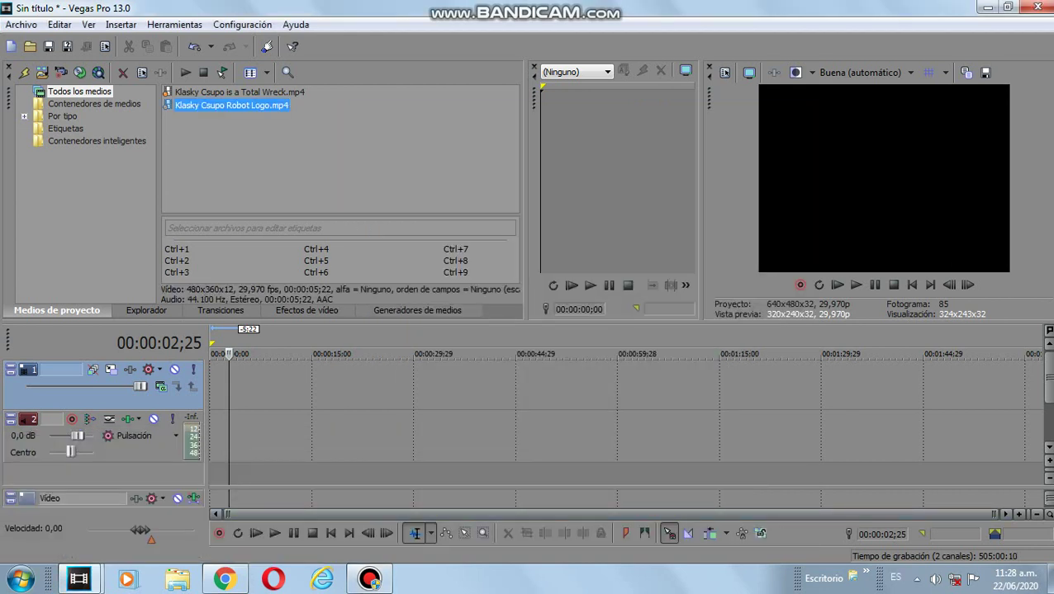
{"action": "left_click_drag", "start_coordinate": [232, 105], "coordinate": [212, 386]}
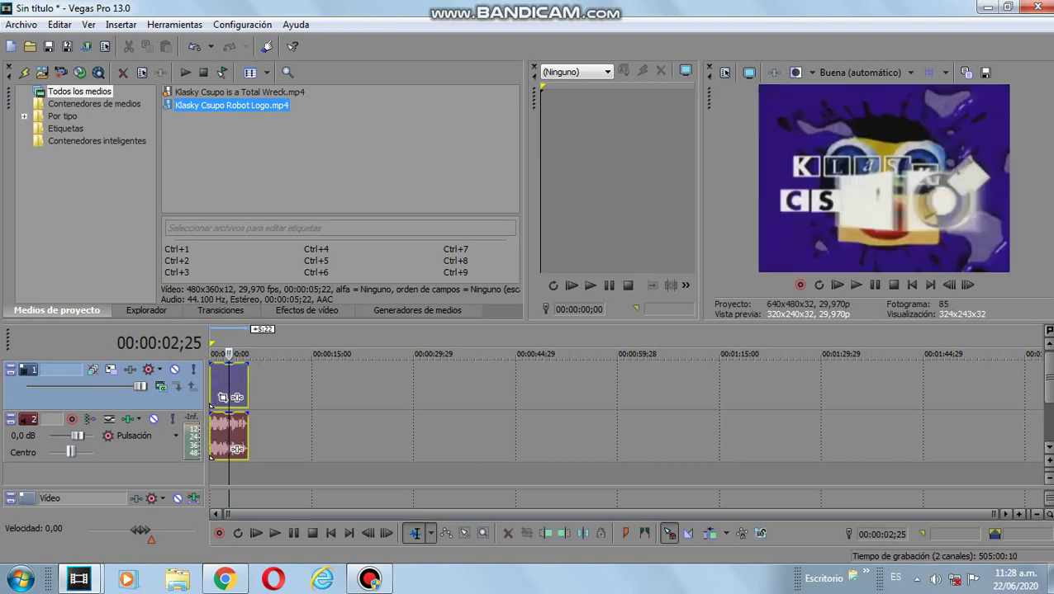
- Apply the Ajuste HSL video effect with the Even X Discontinues preset to the logo clip
{"action": "key", "text": "alt+8"}
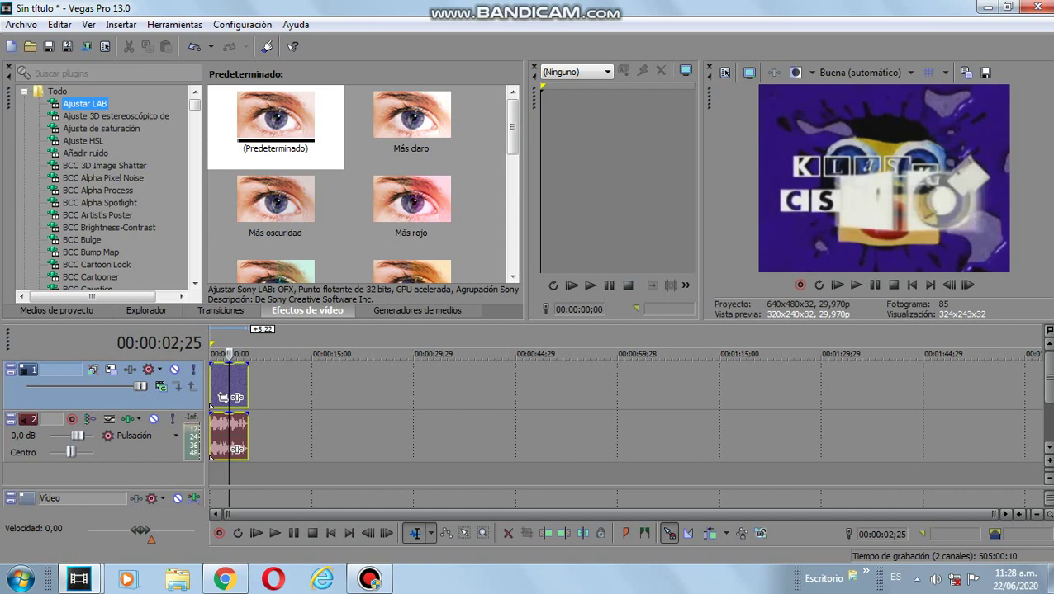
{"action": "left_click", "coordinate": [83, 141]}
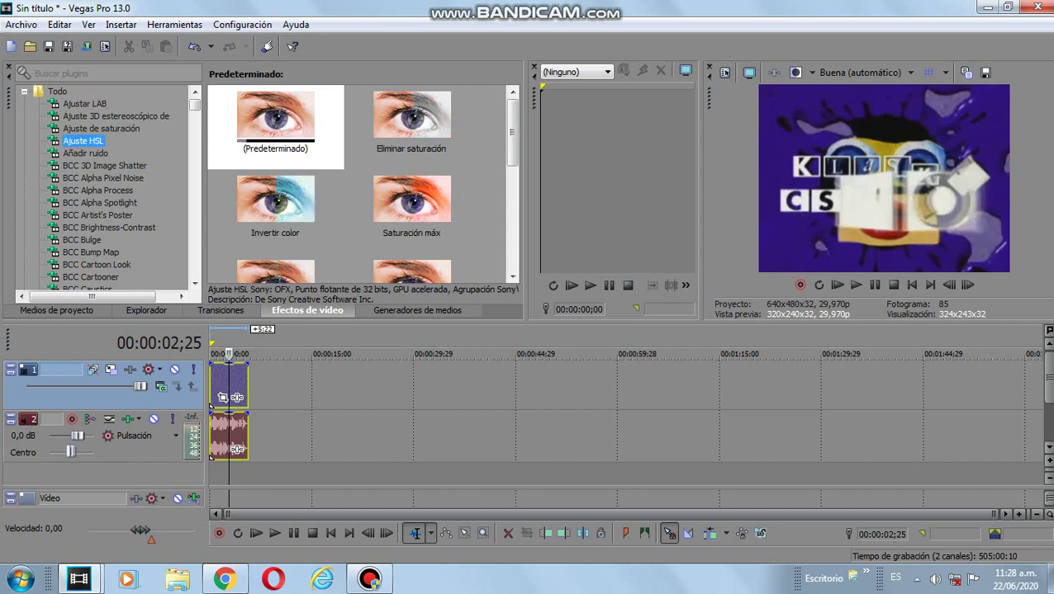
{"action": "left_click_drag", "start_coordinate": [513, 132], "coordinate": [512, 237]}
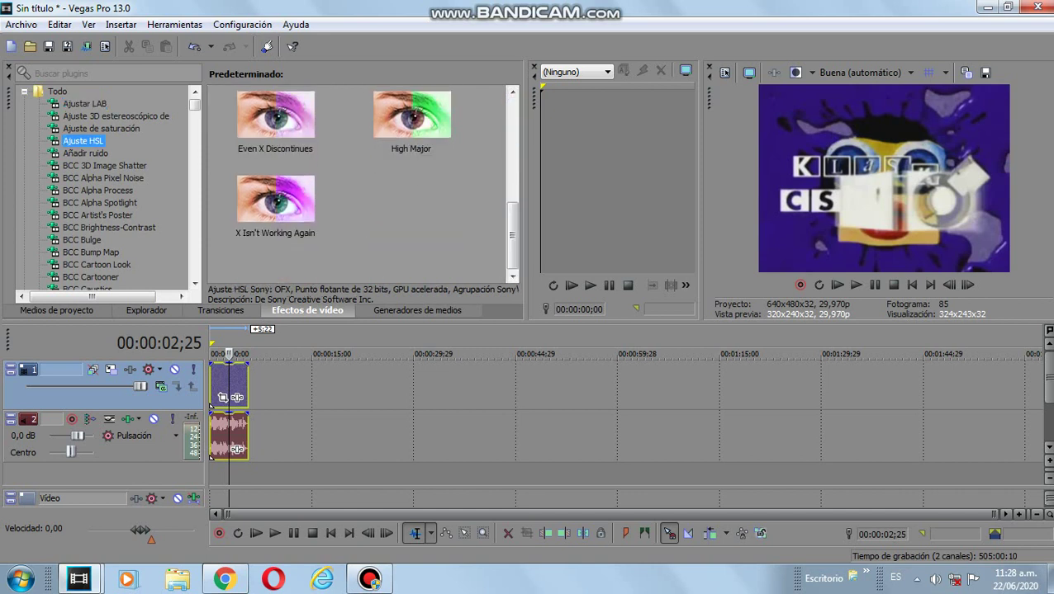
{"action": "left_click", "coordinate": [275, 124]}
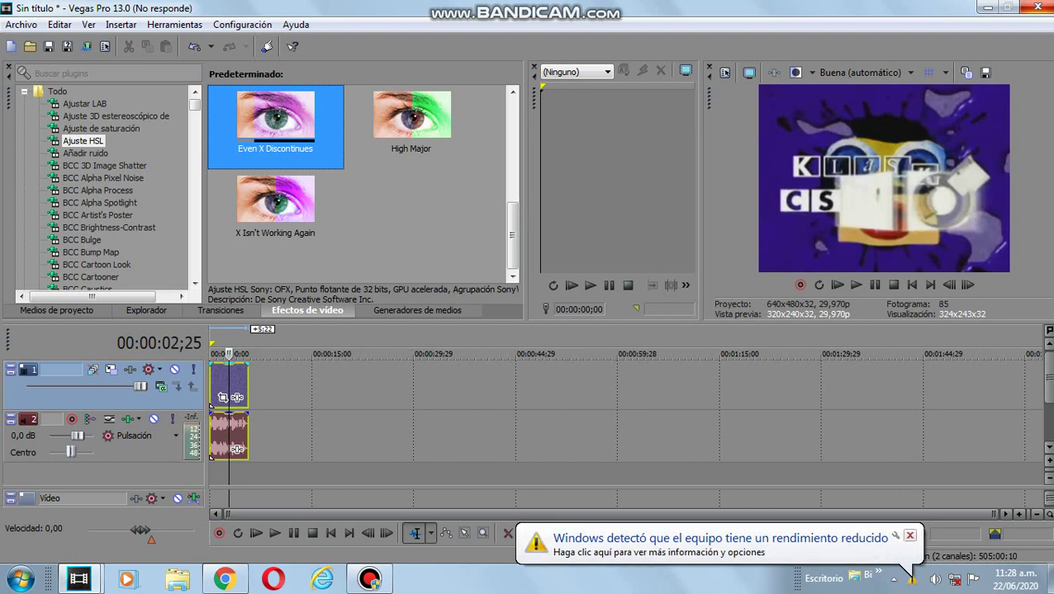
{"action": "left_click", "coordinate": [909, 536]}
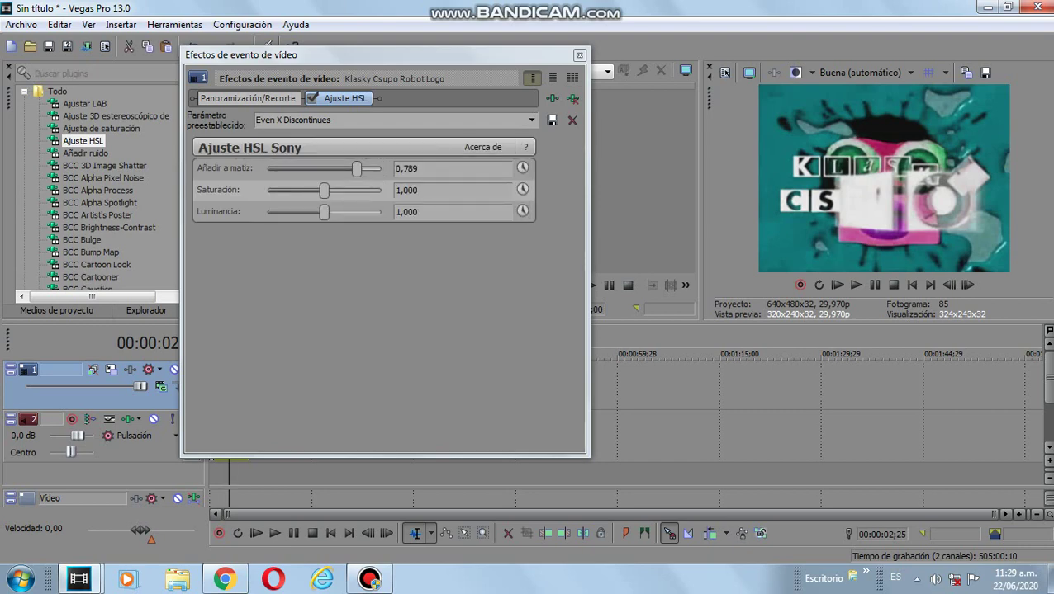
{"action": "left_click", "coordinate": [580, 55]}
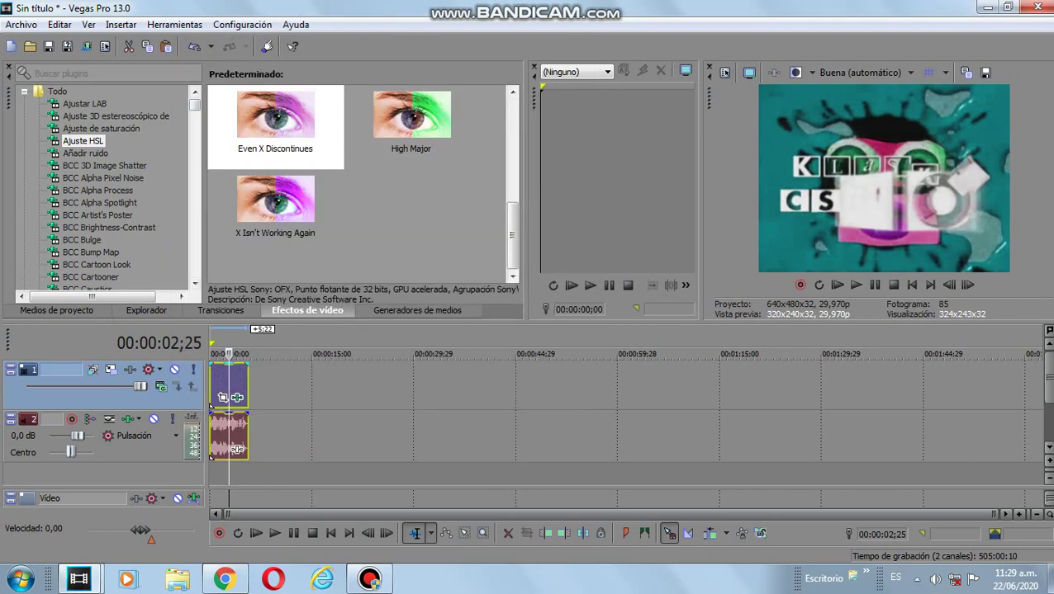
- Add the Remolino effect with the Even X Discontinues Part A preset to the logo's video event
{"action": "left_click_drag", "start_coordinate": [194, 105], "coordinate": [195, 216]}
{"action": "left_click", "coordinate": [195, 92]}
{"action": "left_click", "coordinate": [195, 92]}
{"action": "left_click", "coordinate": [195, 92]}
{"action": "left_click", "coordinate": [194, 92]}
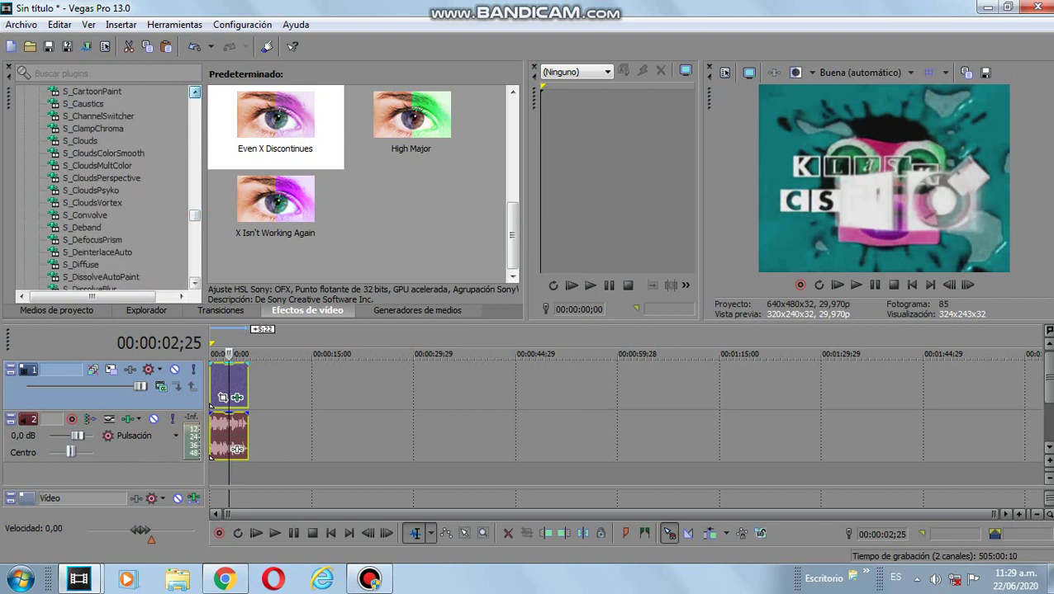
{"action": "left_click", "coordinate": [195, 91]}
{"action": "left_click", "coordinate": [195, 91]}
{"action": "left_click", "coordinate": [195, 91]}
{"action": "left_click", "coordinate": [194, 91]}
{"action": "left_click", "coordinate": [195, 92]}
{"action": "left_click", "coordinate": [195, 91]}
{"action": "left_click", "coordinate": [195, 92]}
{"action": "left_click", "coordinate": [194, 91]}
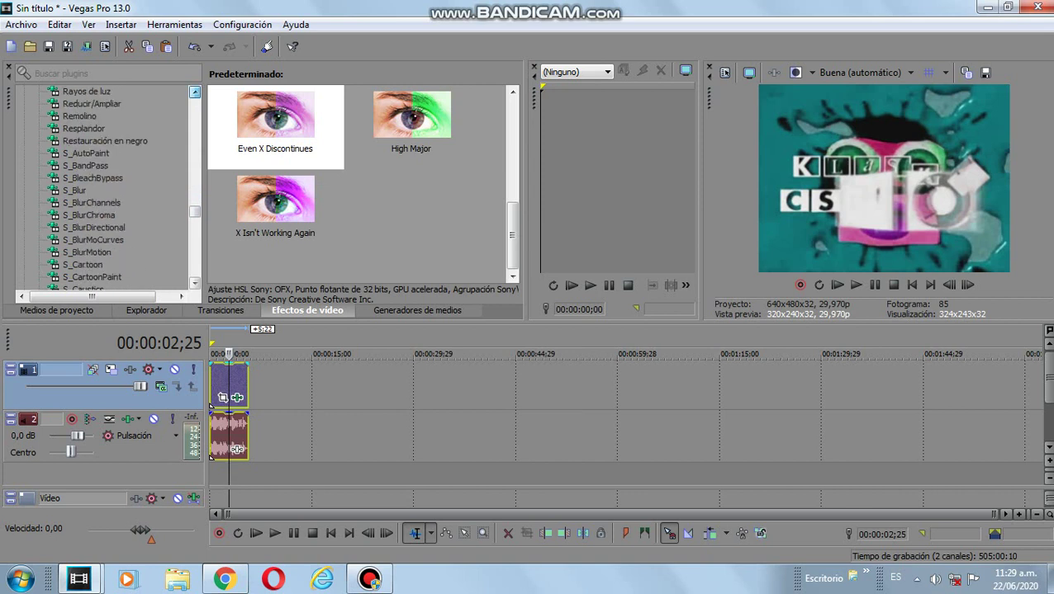
{"action": "left_click", "coordinate": [195, 92]}
{"action": "left_click", "coordinate": [195, 91]}
{"action": "left_click", "coordinate": [194, 91]}
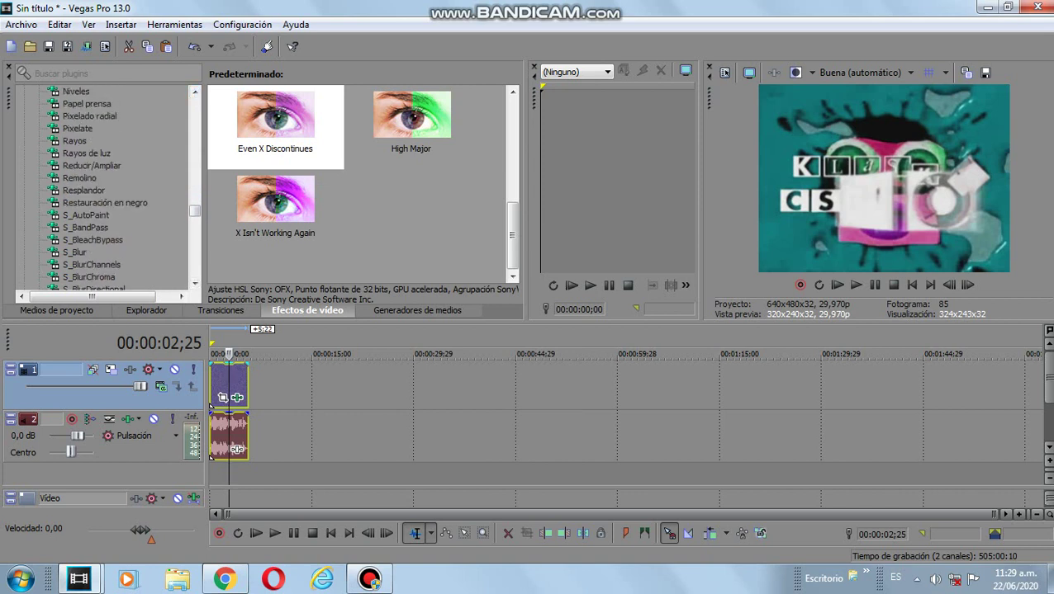
{"action": "left_click", "coordinate": [84, 190]}
{"action": "key", "text": "Up"}
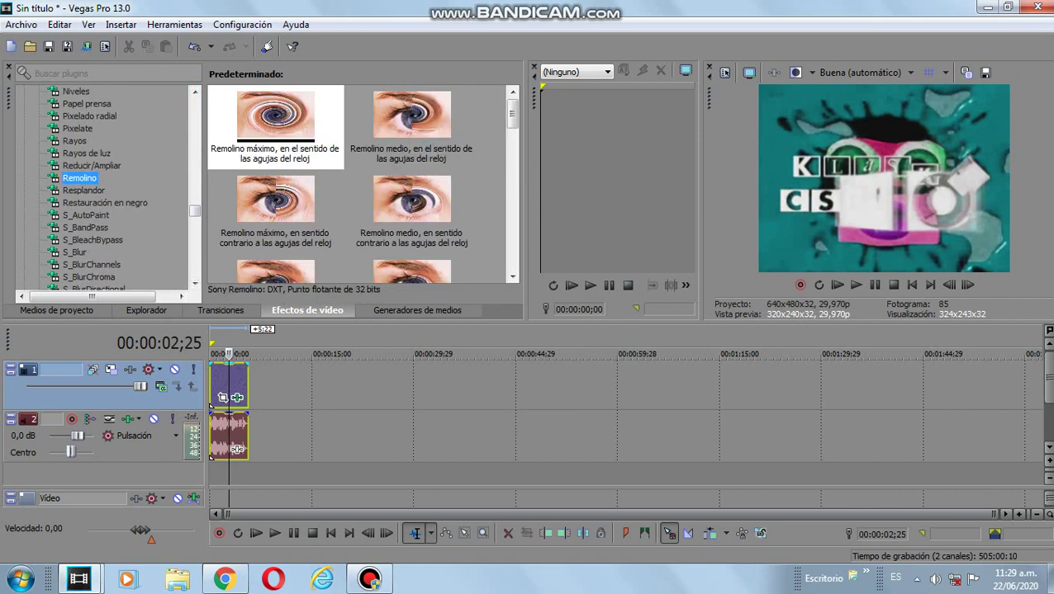
{"action": "scroll", "coordinate": [361, 184], "scroll_direction": "down", "scroll_amount": 1}
{"action": "scroll", "coordinate": [361, 185], "scroll_direction": "down", "scroll_amount": 2}
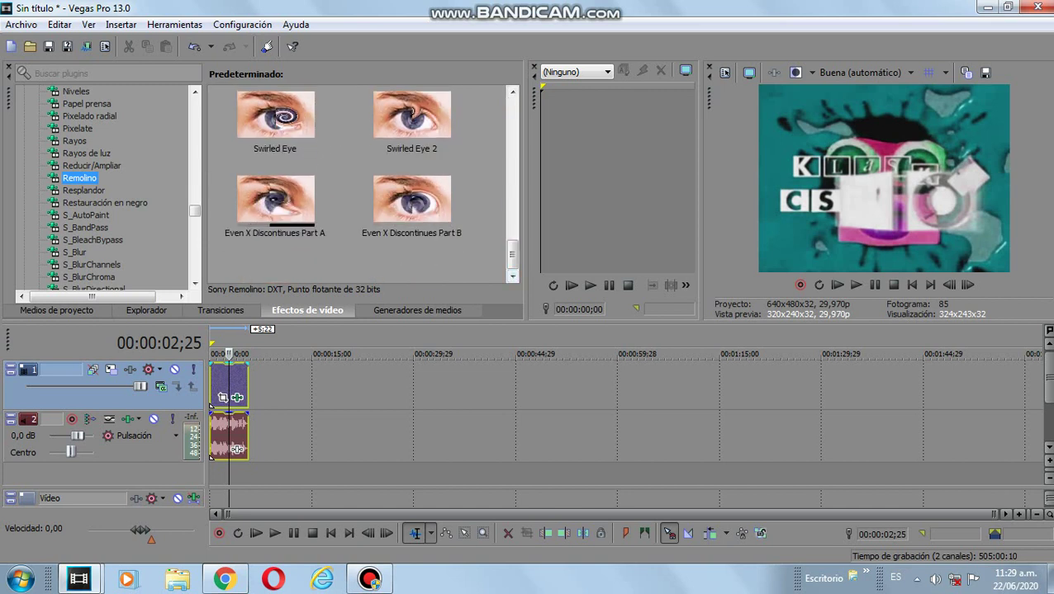
{"action": "left_click_drag", "start_coordinate": [275, 203], "coordinate": [237, 396]}
{"action": "double_click", "coordinate": [251, 208]}
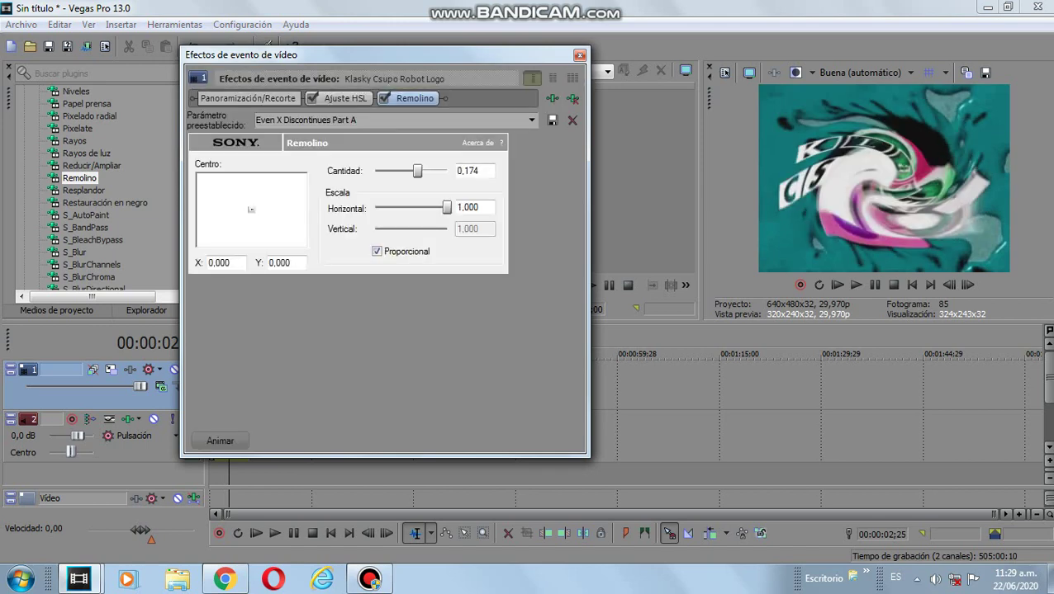
{"action": "left_click", "coordinate": [579, 54]}
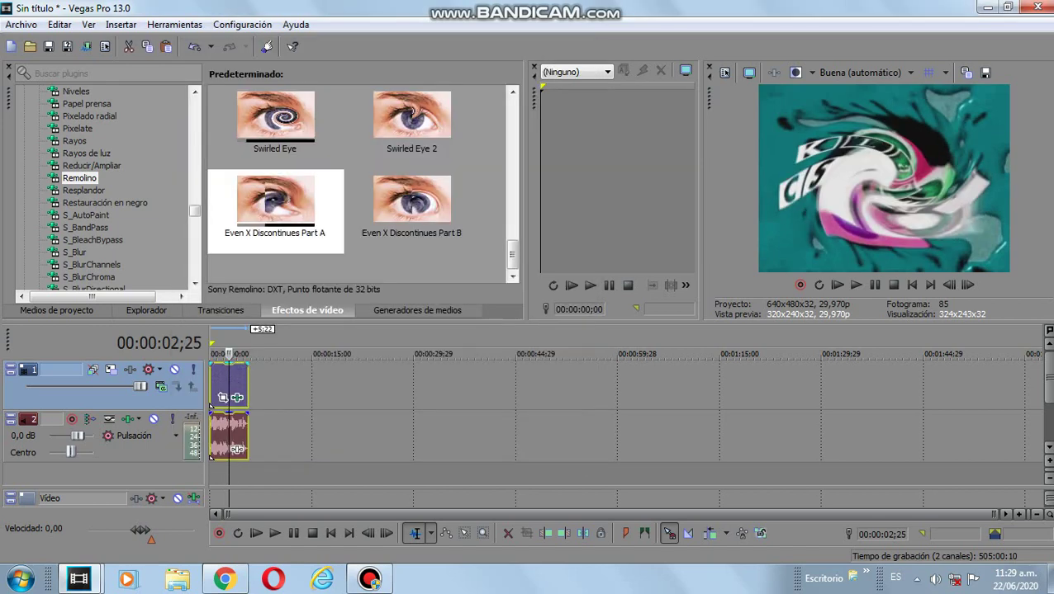
- Add the NewBlue ME Wiggle effect with the AVS Wave preset to the logo's video event
{"action": "scroll", "coordinate": [108, 186], "scroll_direction": "up", "scroll_amount": 10}
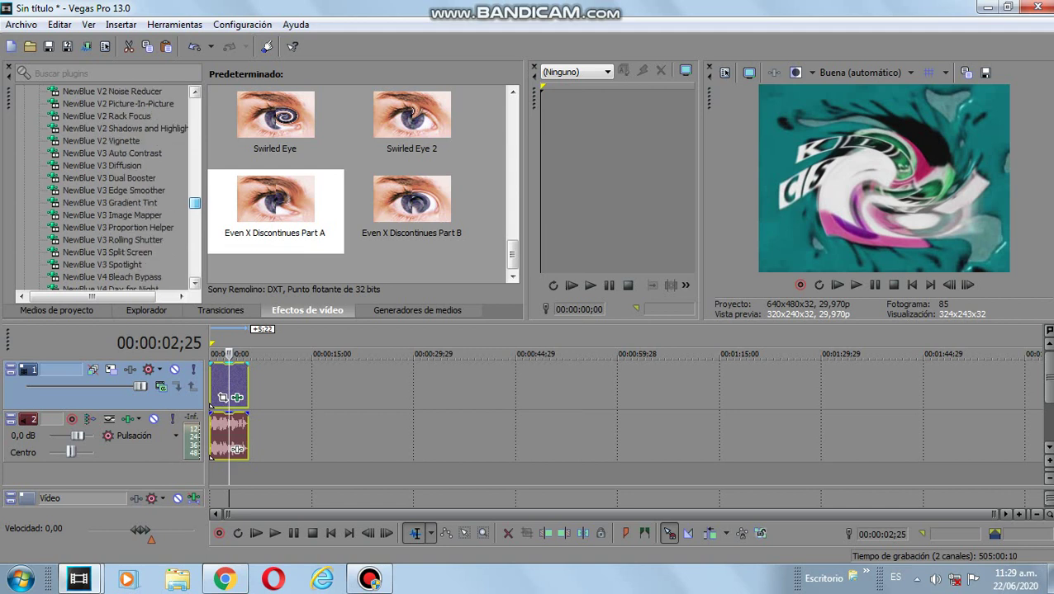
{"action": "scroll", "coordinate": [108, 186], "scroll_direction": "up", "scroll_amount": 7}
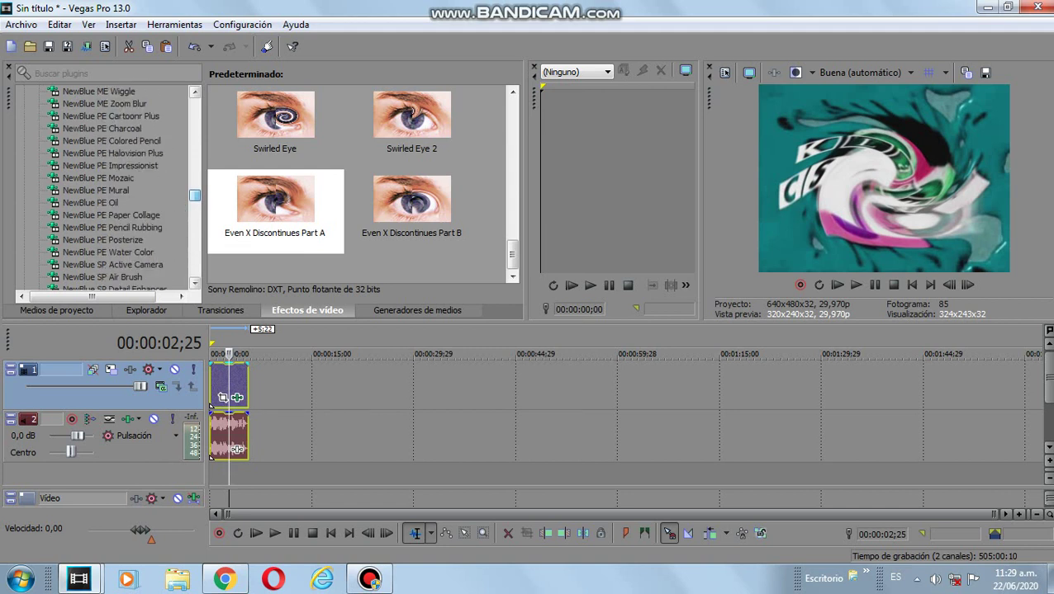
{"action": "left_click", "coordinate": [99, 92]}
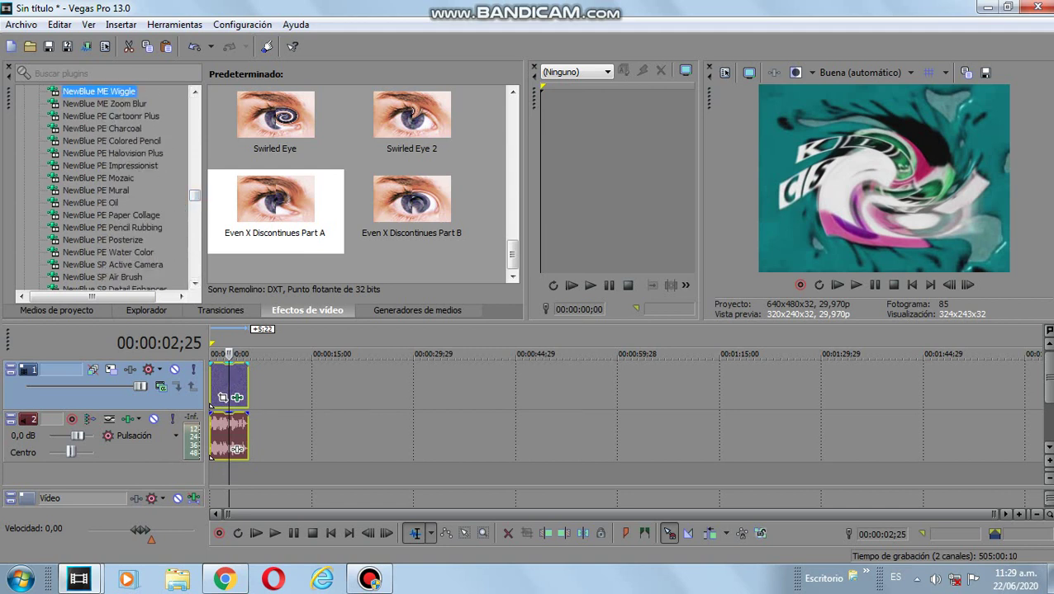
{"action": "scroll", "coordinate": [362, 183], "scroll_direction": "down", "scroll_amount": 5}
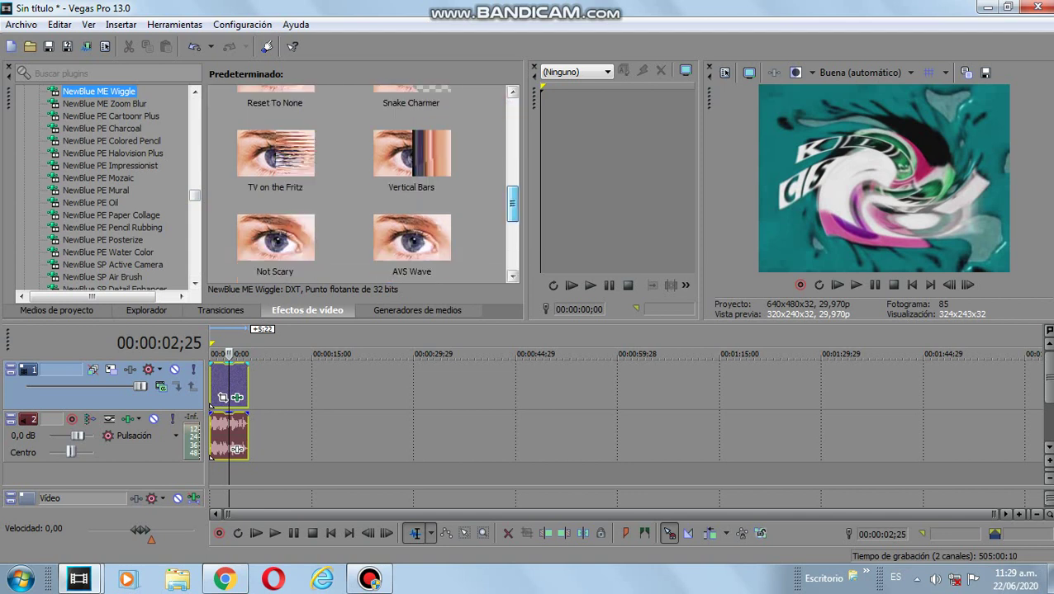
{"action": "scroll", "coordinate": [362, 183], "scroll_direction": "down", "scroll_amount": 3}
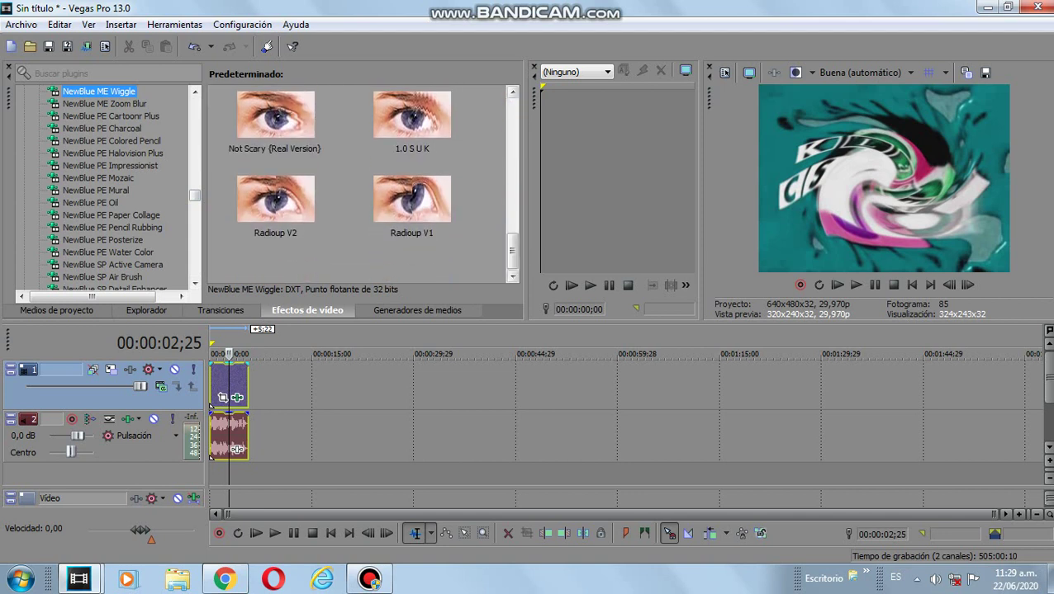
{"action": "scroll", "coordinate": [362, 184], "scroll_direction": "up", "scroll_amount": 1}
{"action": "left_click", "coordinate": [412, 120]}
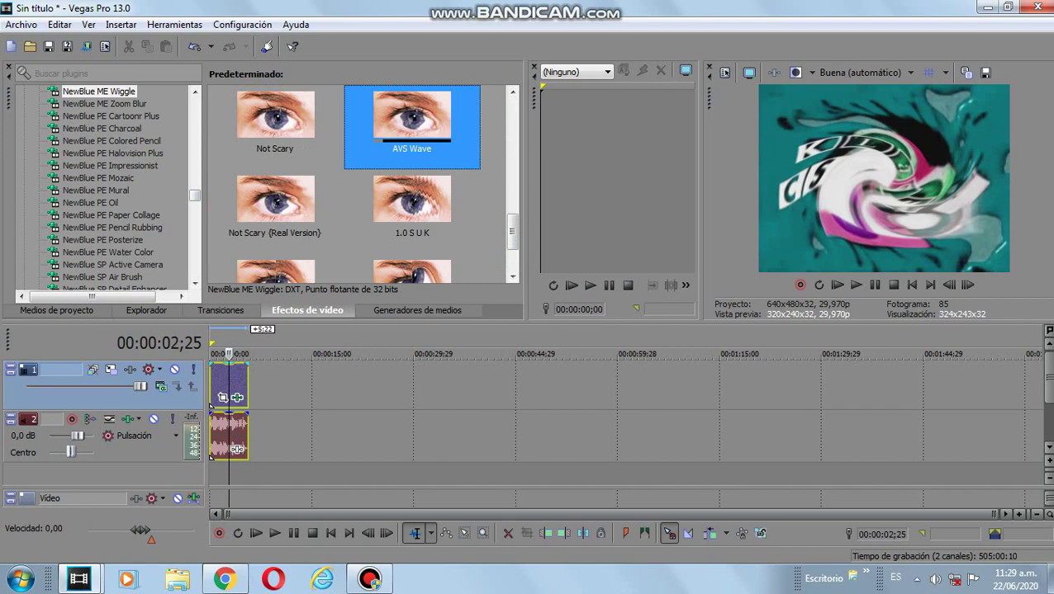
{"action": "left_click_drag", "start_coordinate": [411, 119], "coordinate": [229, 383]}
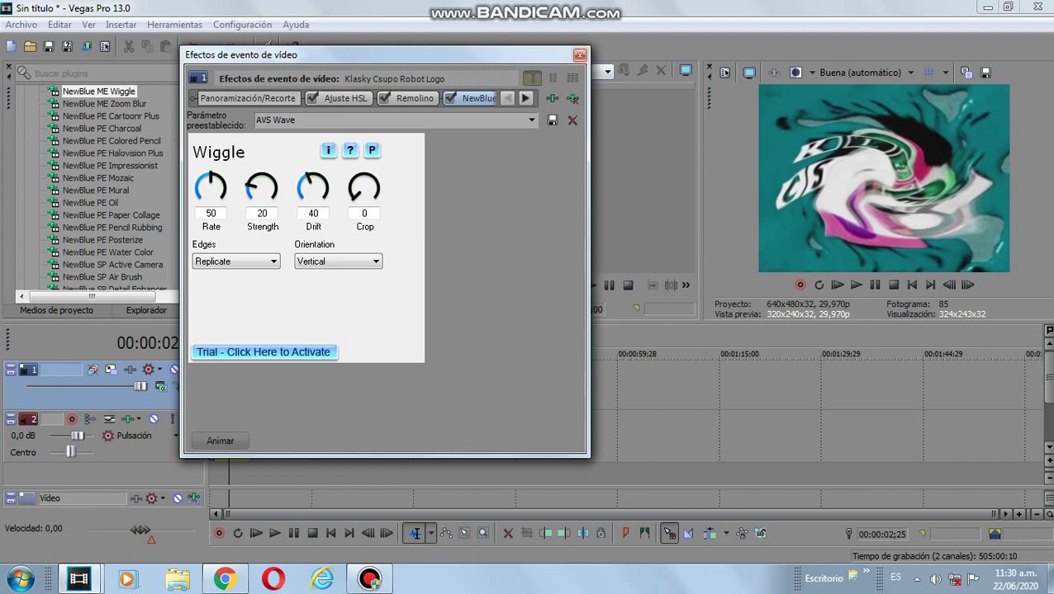
{"action": "left_click", "coordinate": [579, 54]}
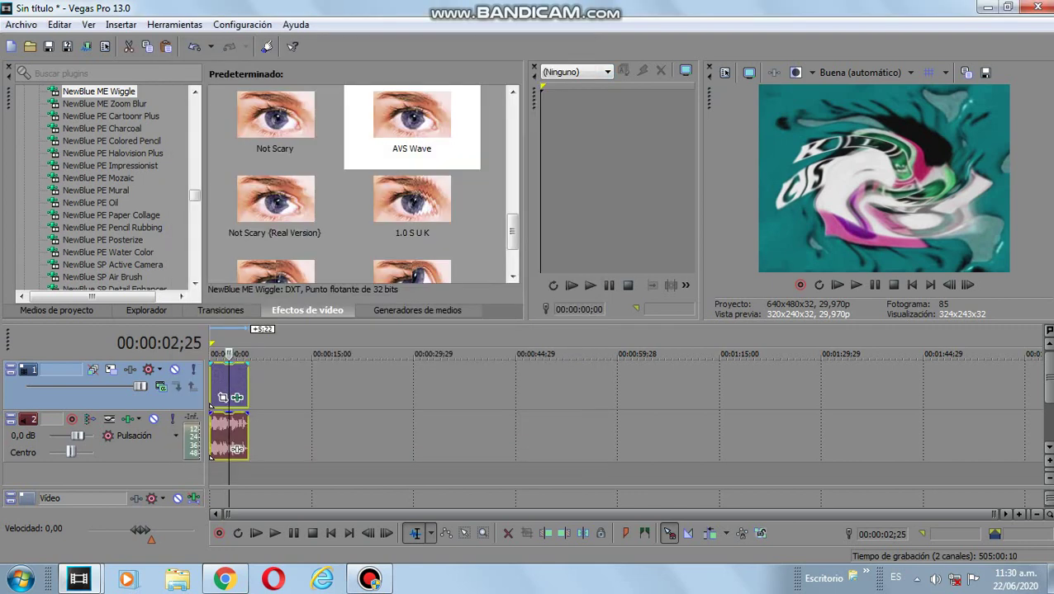
- Add a second Remolino effect to the video event using the Even X Discontinues Part B preset
{"action": "scroll", "coordinate": [108, 188], "scroll_direction": "down", "scroll_amount": 15}
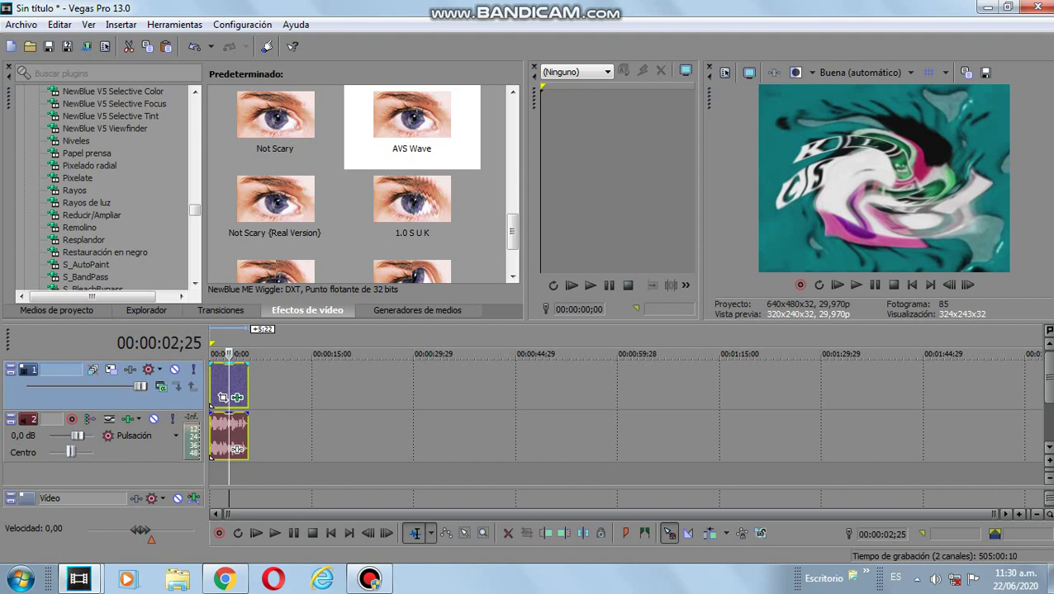
{"action": "left_click", "coordinate": [79, 227]}
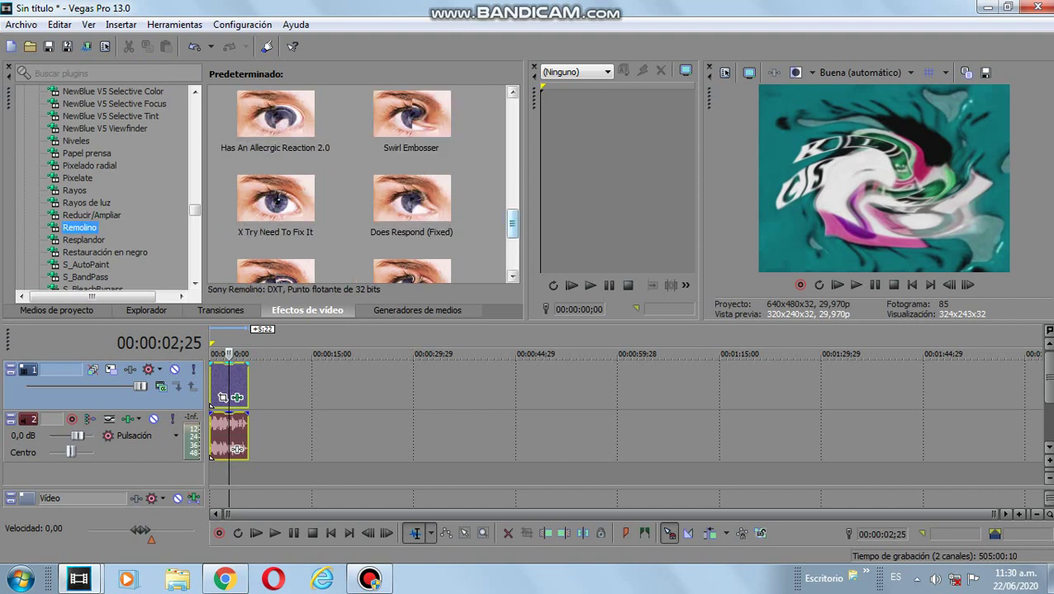
{"action": "scroll", "coordinate": [275, 210], "scroll_direction": "down", "scroll_amount": 2}
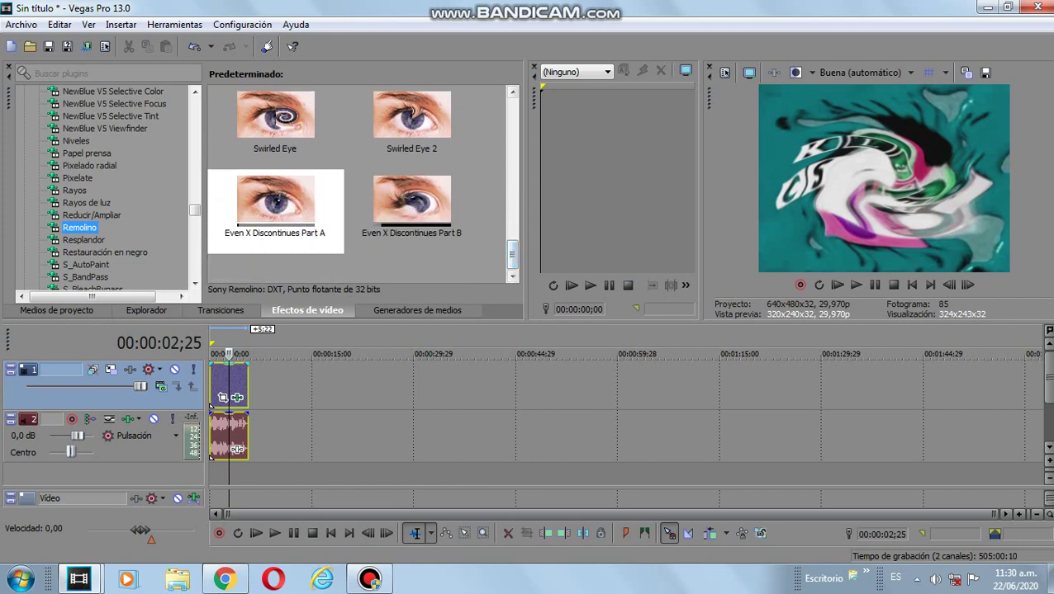
{"action": "left_click", "coordinate": [412, 207]}
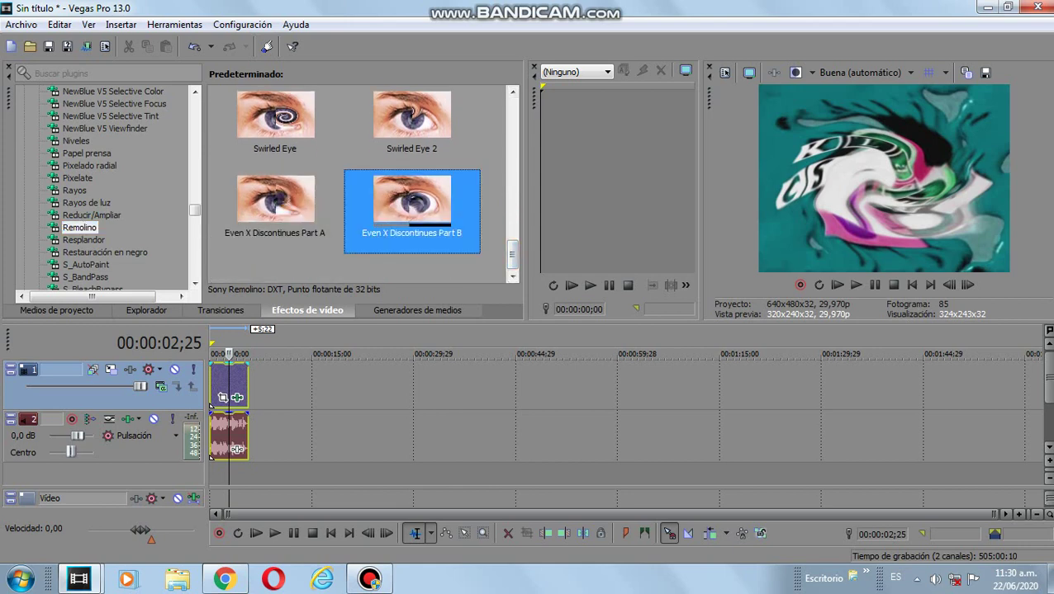
{"action": "left_click_drag", "start_coordinate": [412, 207], "coordinate": [229, 384]}
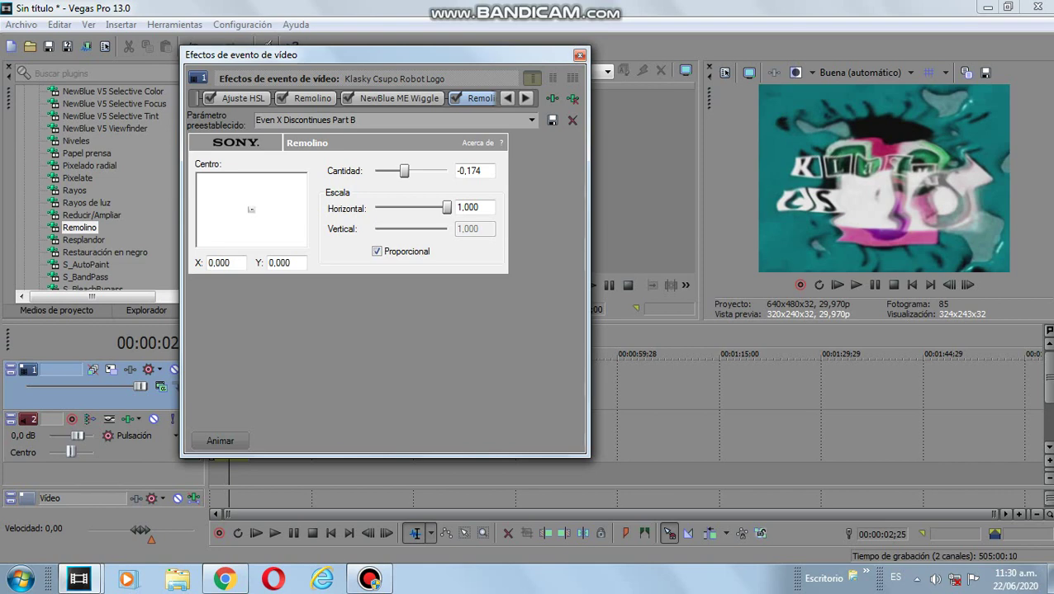
{"action": "left_click", "coordinate": [580, 54]}
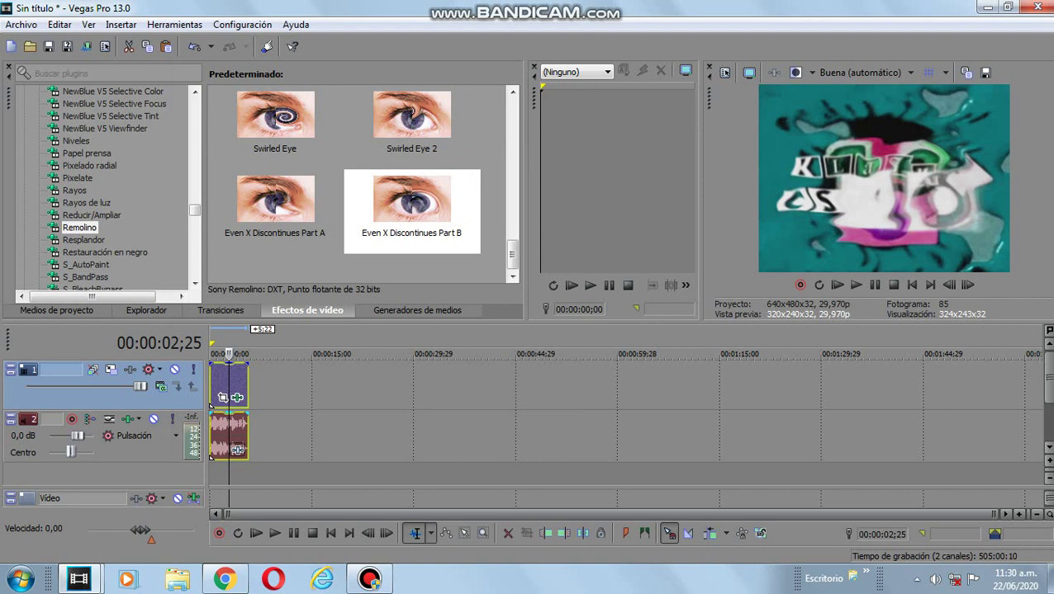
- Add the Pitch Shift plugin to the logo's audio event and enable Preservar duración
{"action": "left_click", "coordinate": [237, 450]}
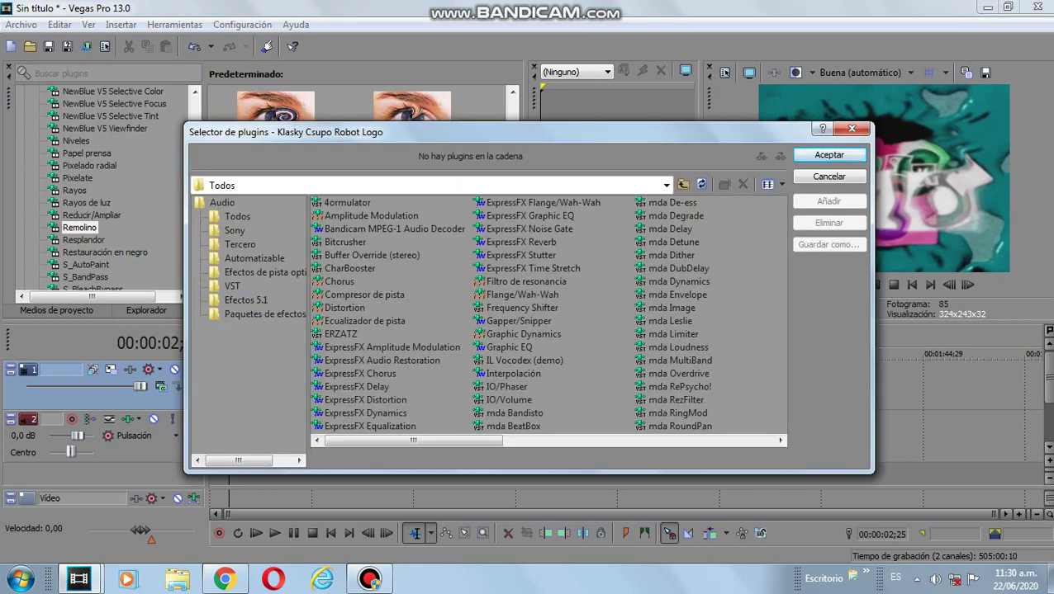
{"action": "left_click_drag", "start_coordinate": [413, 440], "coordinate": [682, 441]}
{"action": "left_click", "coordinate": [345, 413]}
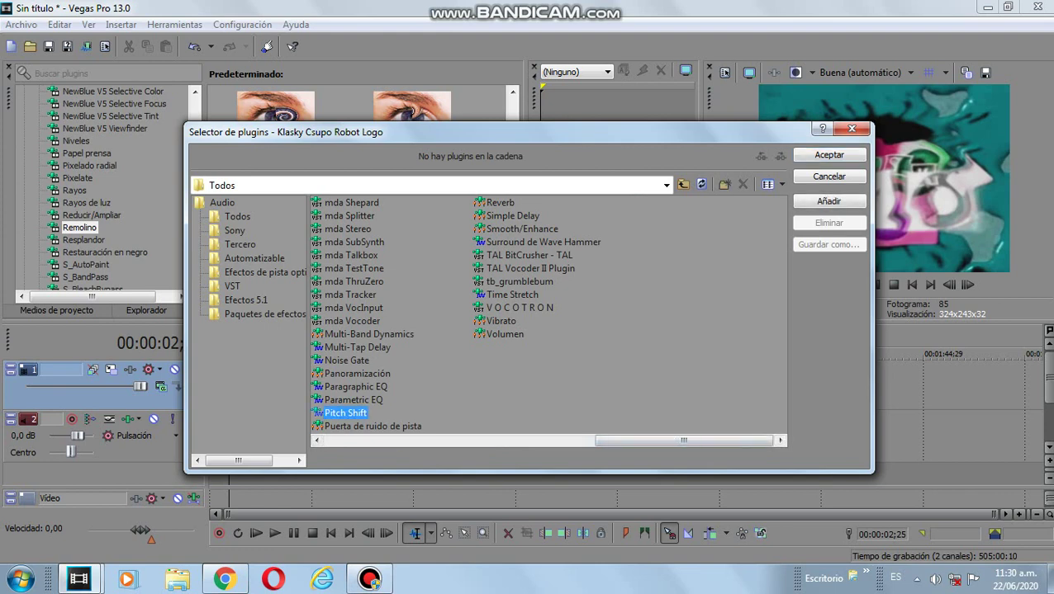
{"action": "left_click", "coordinate": [829, 201]}
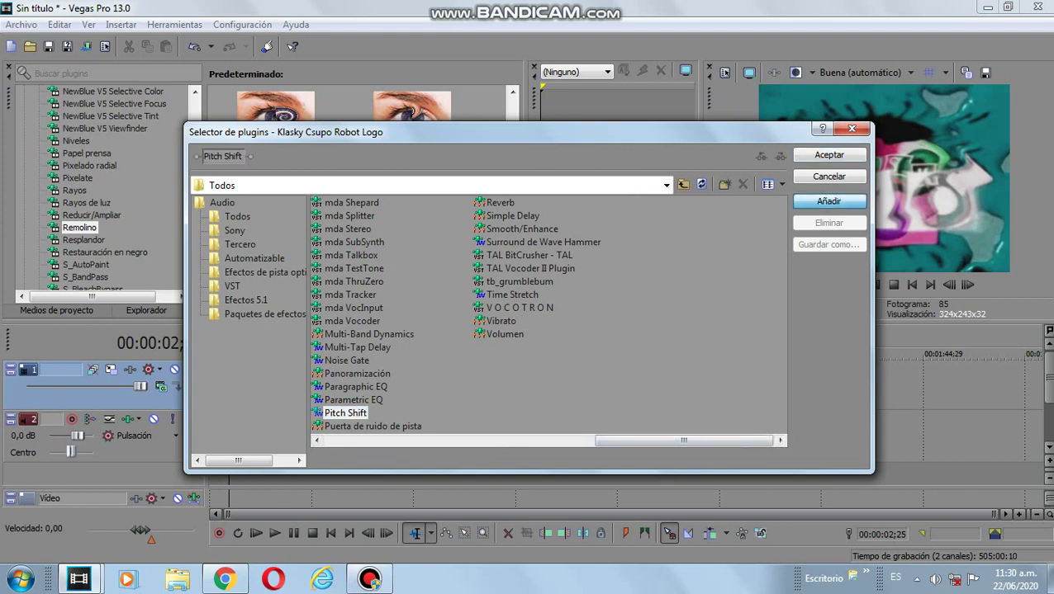
{"action": "left_click", "coordinate": [829, 156]}
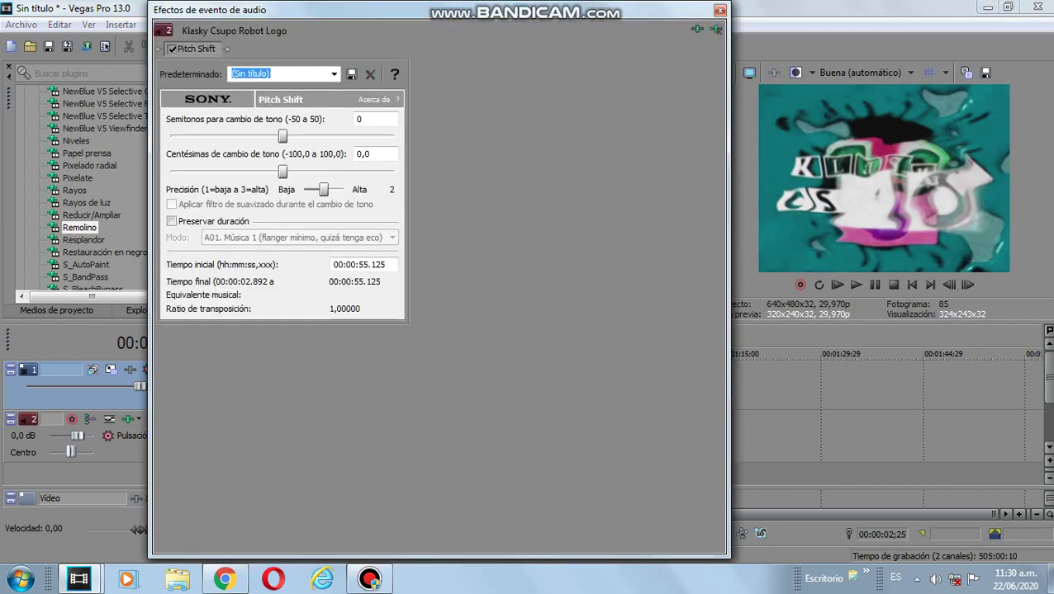
{"action": "left_click", "coordinate": [170, 221]}
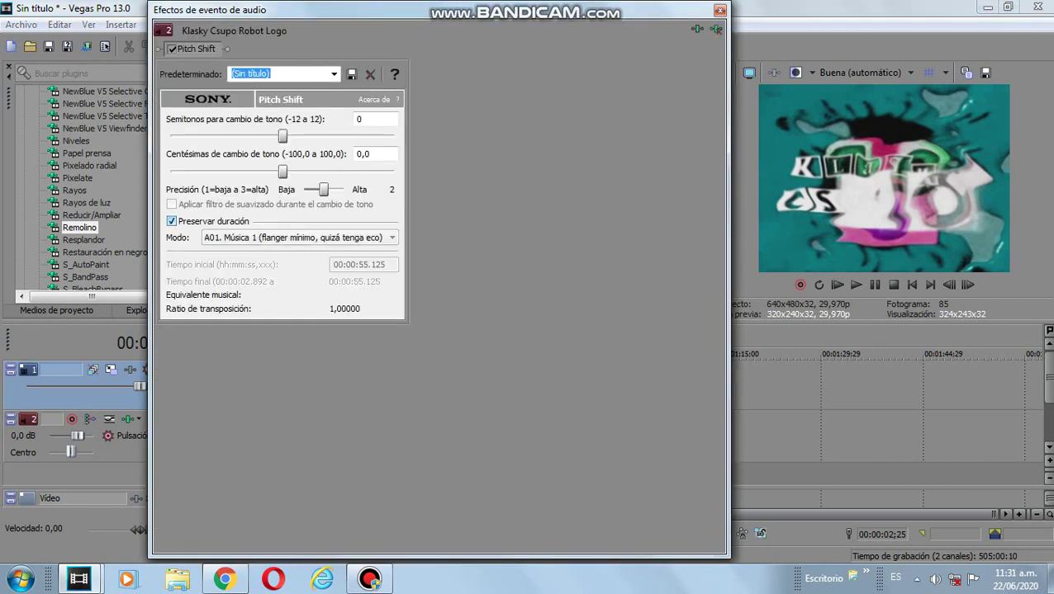
- Set the Pitch Shift mode to A17. Bombos, sin tono (eco mínimo)
{"action": "left_click", "coordinate": [297, 237]}
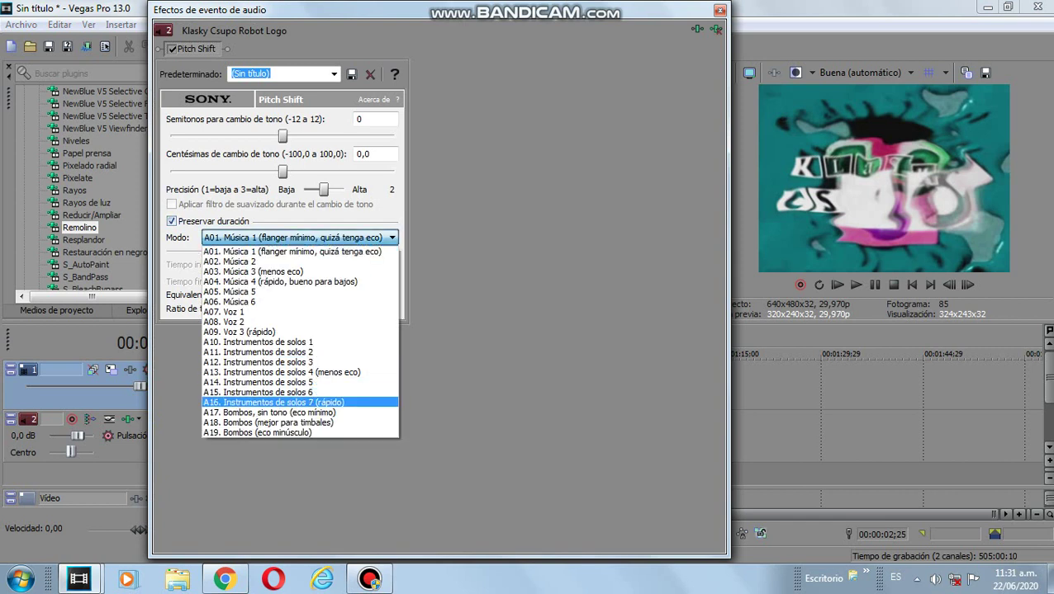
{"action": "left_click", "coordinate": [268, 412]}
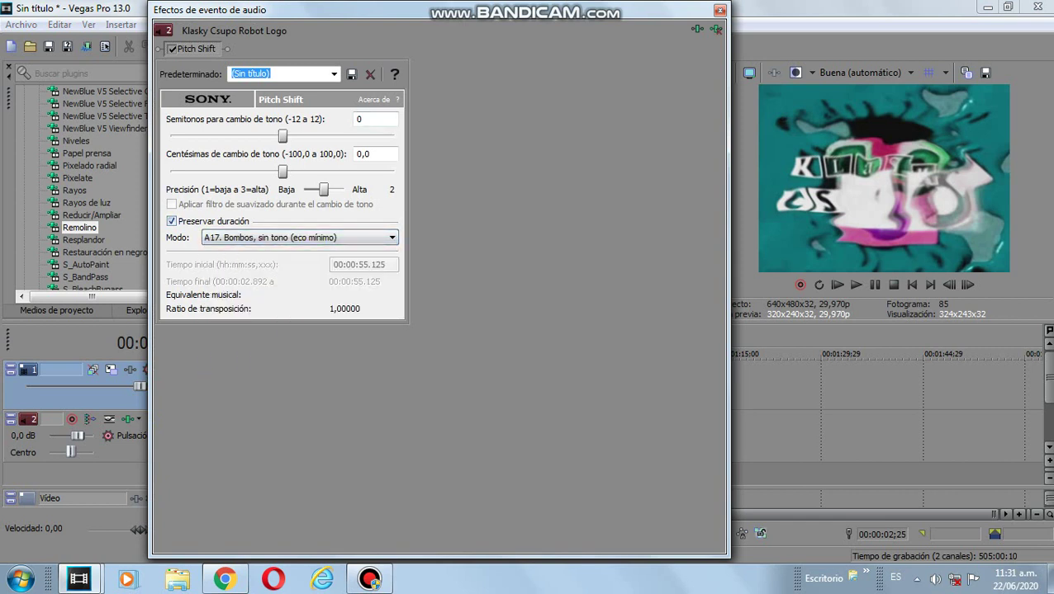
- Set the Pitch Shift semitones to -5
{"action": "left_click", "coordinate": [368, 120]}
{"action": "key", "text": "BackSpace"}
{"action": "type", "text": "-7"}
{"action": "key", "text": "BackSpace"}
{"action": "type", "text": "5"}
{"action": "key", "text": "Return"}
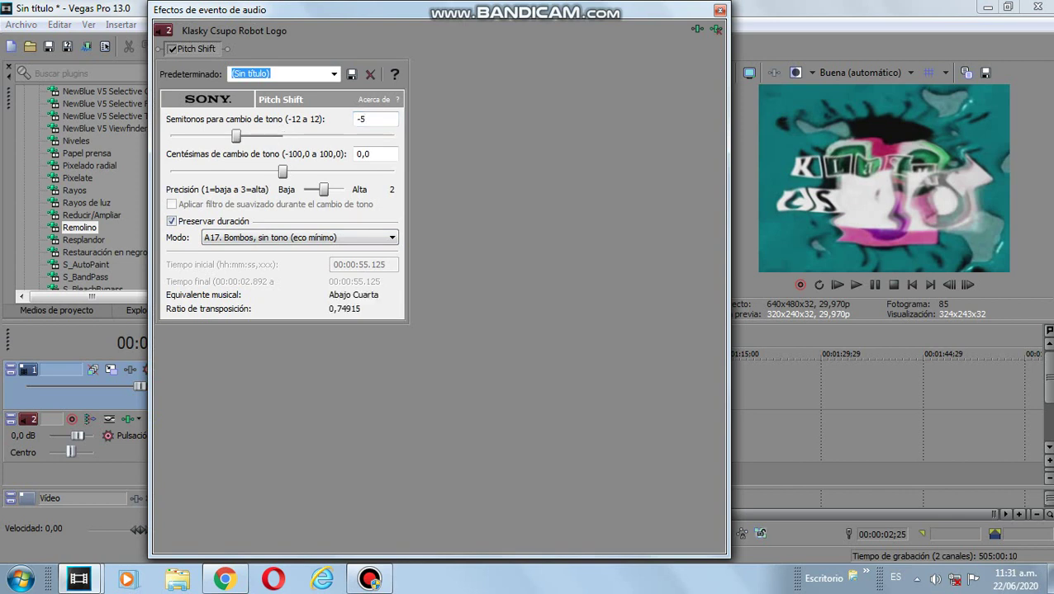
- Set the Pitch Shift semitones to -7
{"action": "key", "text": "Right"}
{"action": "key", "text": "shift+Right"}
{"action": "type", "text": "-7"}
{"action": "key", "text": "Return"}
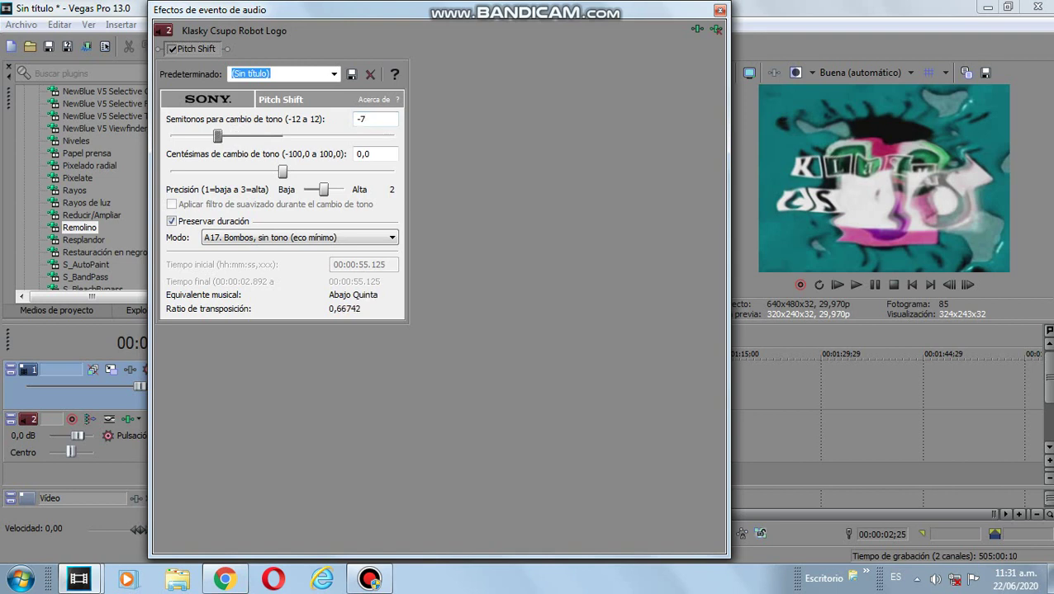
- Set the cents of the pitch change to -50,0
{"action": "left_click", "coordinate": [357, 154]}
{"action": "type", "text": "-5"}
{"action": "key", "text": "Return"}
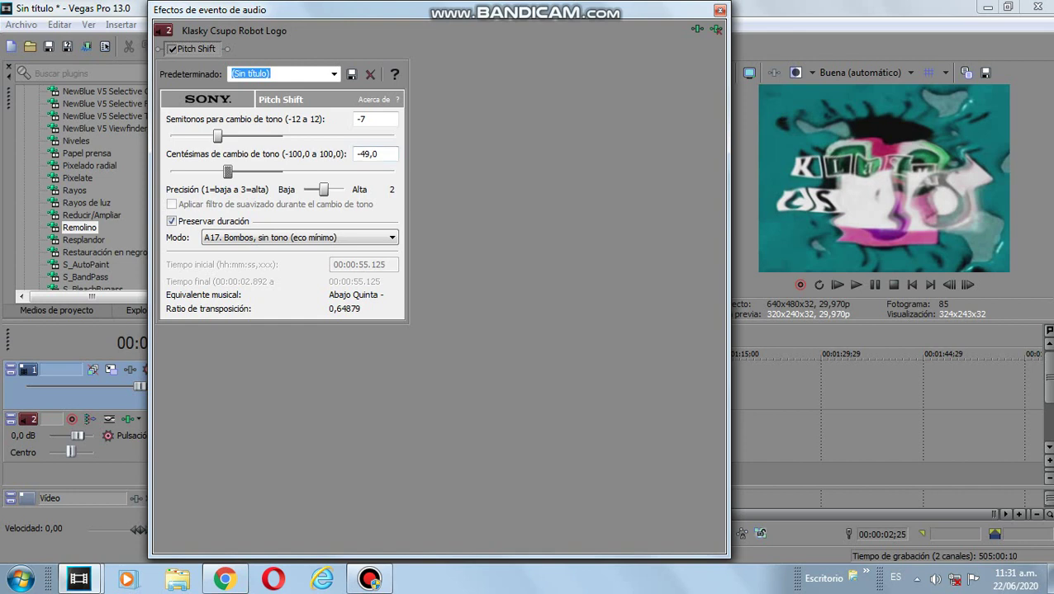
{"action": "left_click_drag", "start_coordinate": [228, 172], "coordinate": [225, 172]}
{"action": "key", "text": "Right"}
{"action": "key", "text": "Right"}
{"action": "key", "text": "Right"}
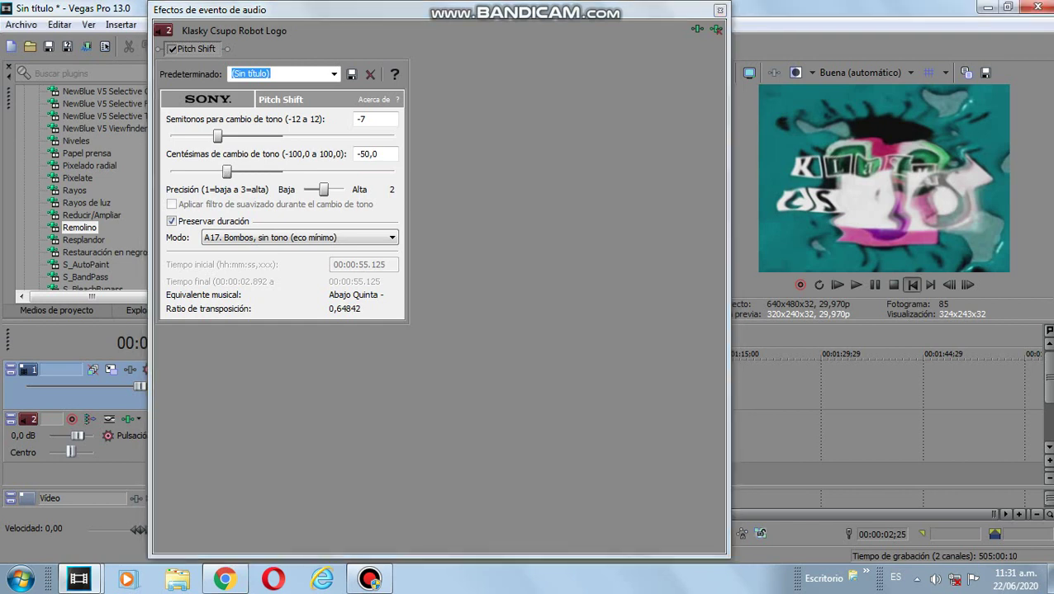
- Preview the logo clip from the start, return to the beginning, and close the audio event effects window
{"action": "left_click", "coordinate": [912, 285]}
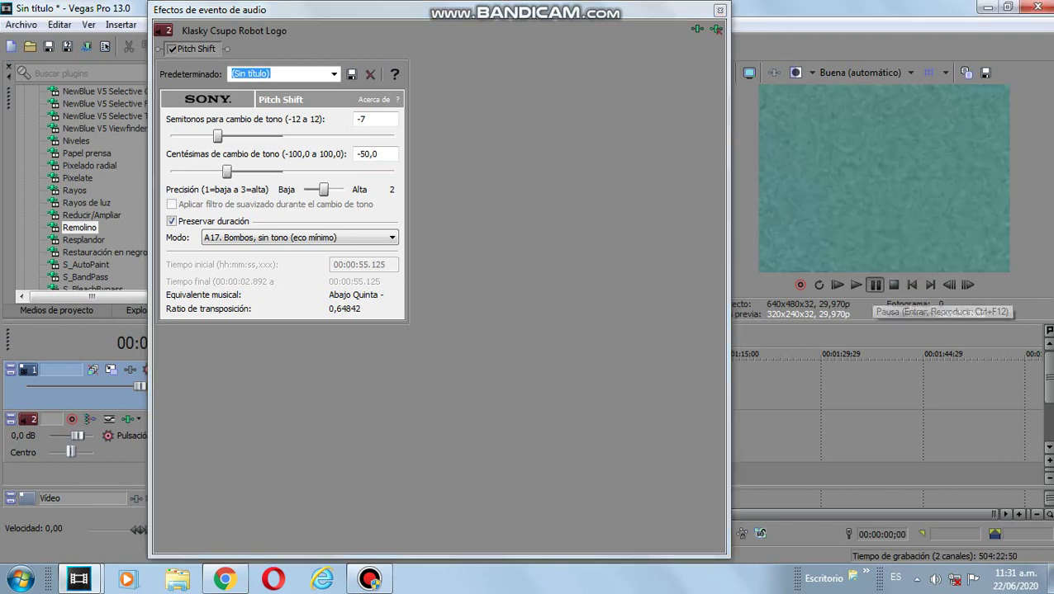
{"action": "left_click", "coordinate": [875, 285]}
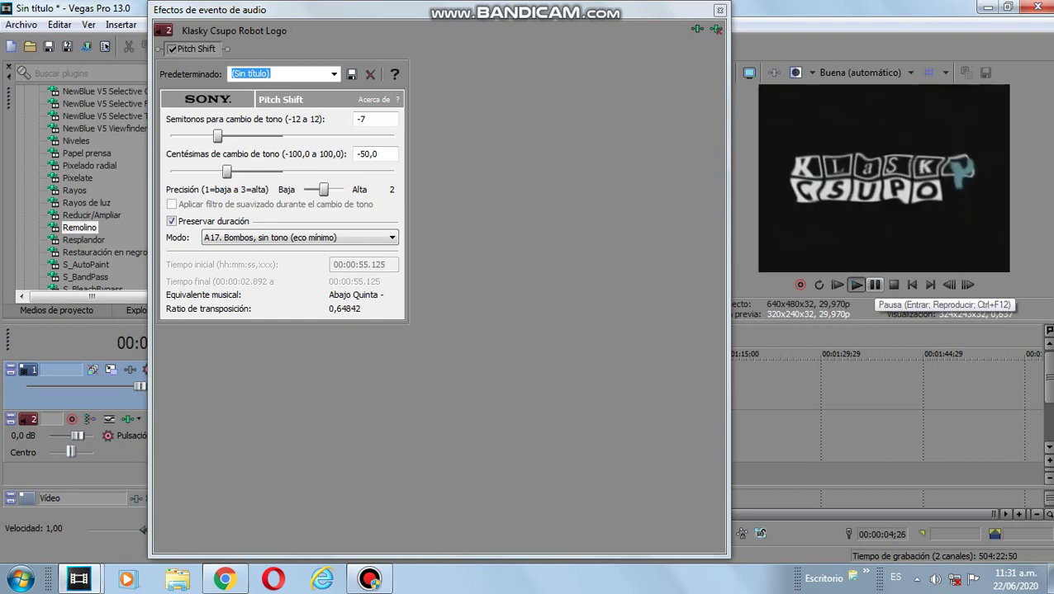
{"action": "left_click", "coordinate": [875, 285]}
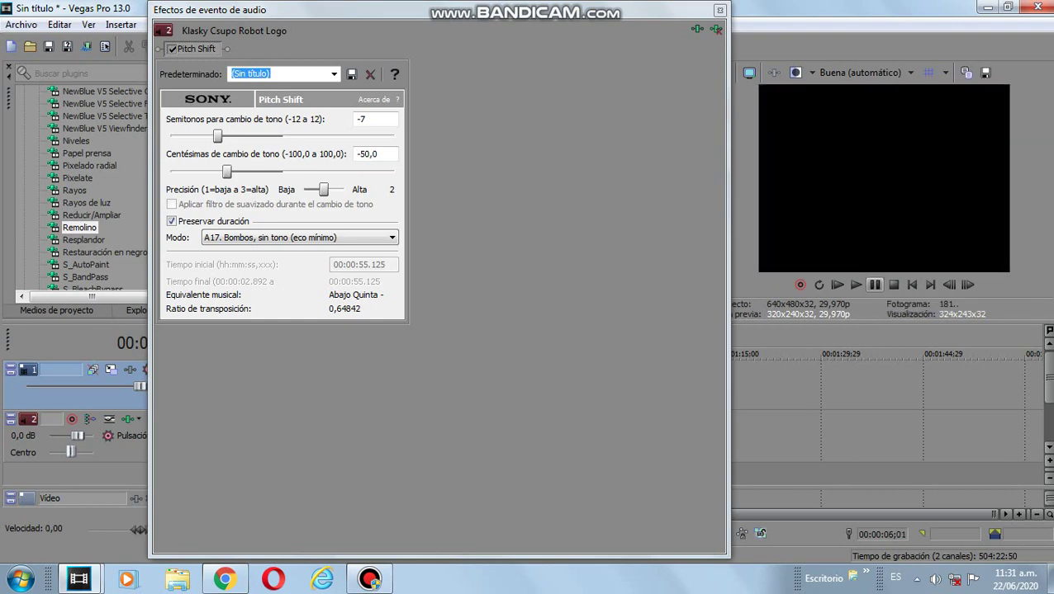
{"action": "left_click", "coordinate": [912, 285]}
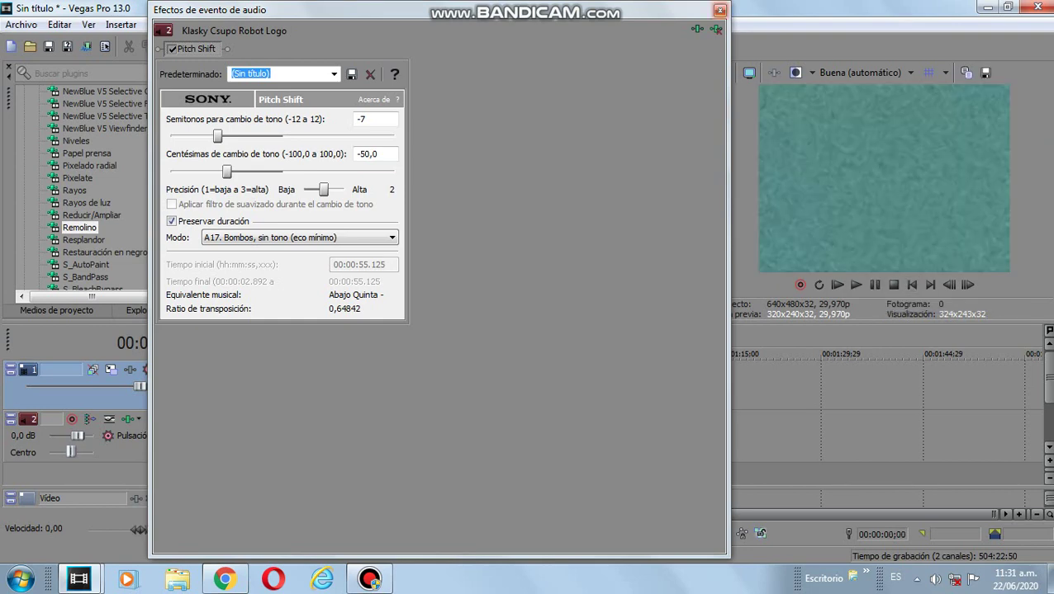
{"action": "left_click", "coordinate": [720, 10]}
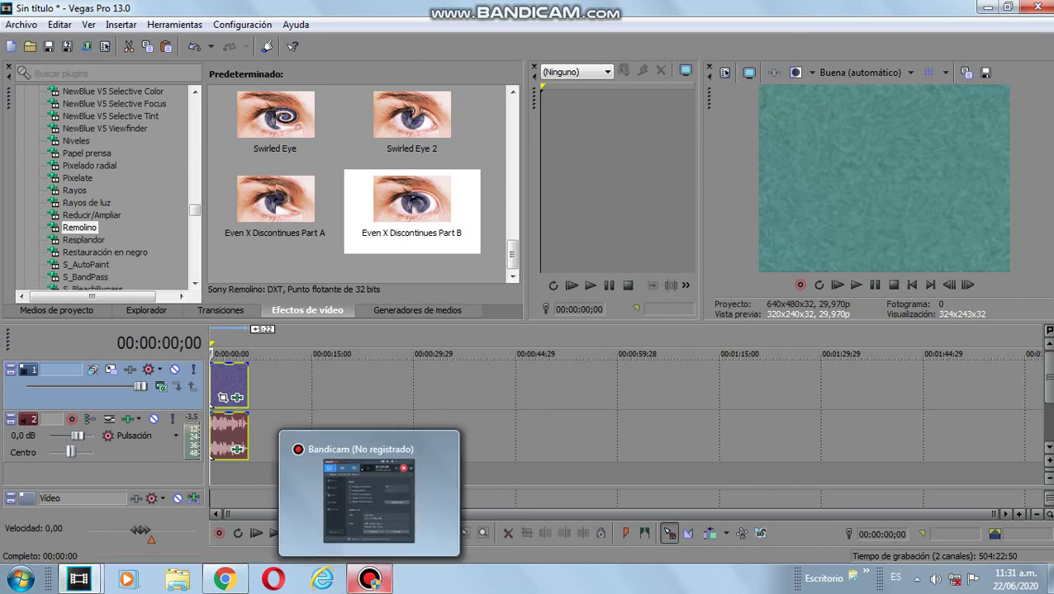
{"action": "left_click", "coordinate": [370, 579]}
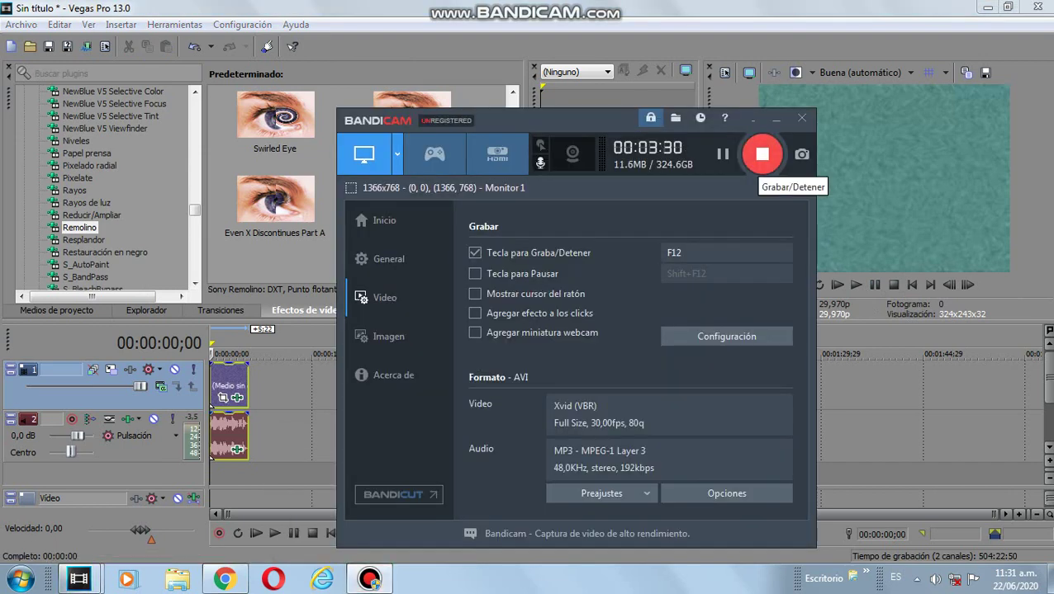